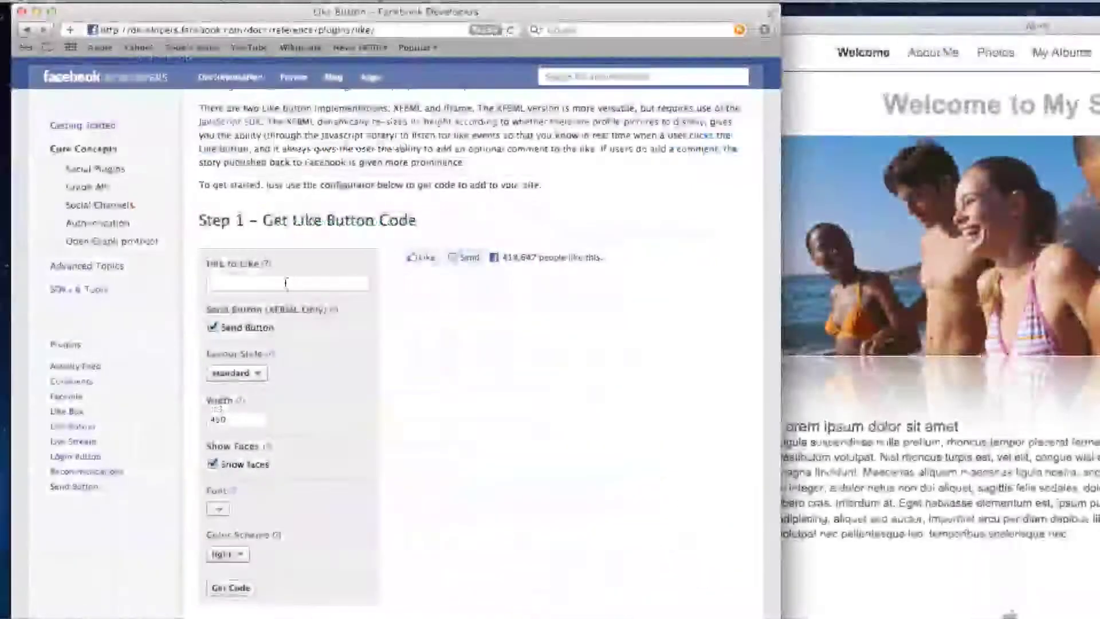
Paste the company's Facebook page URL as the page to like and turn off the Send button
{"action": "left_click", "coordinate": [261, 283]}
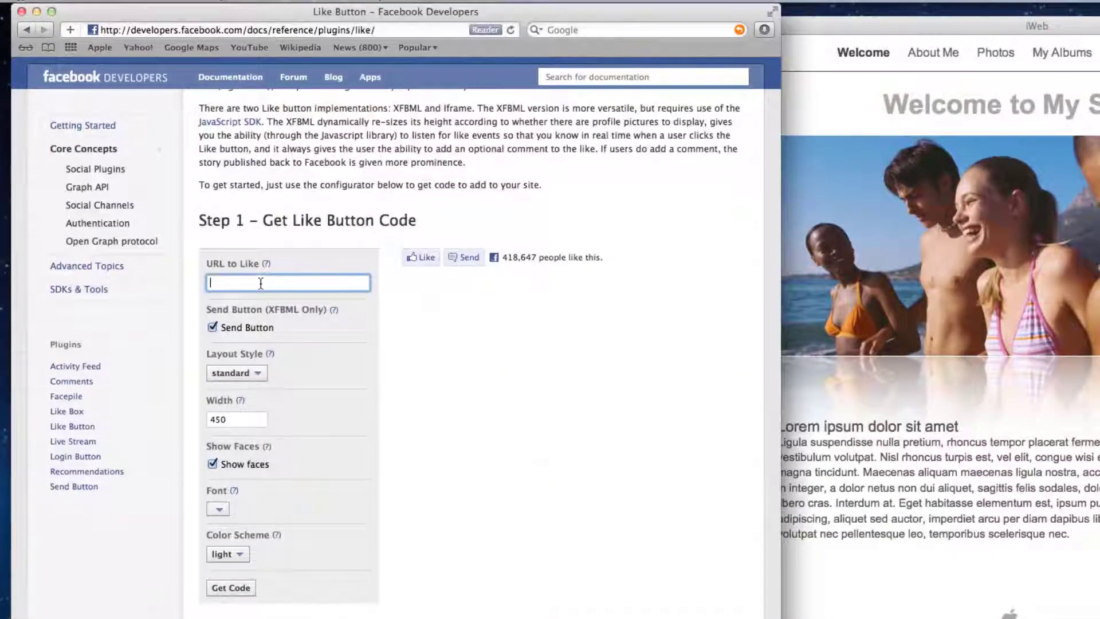
{"action": "key", "text": "super+v"}
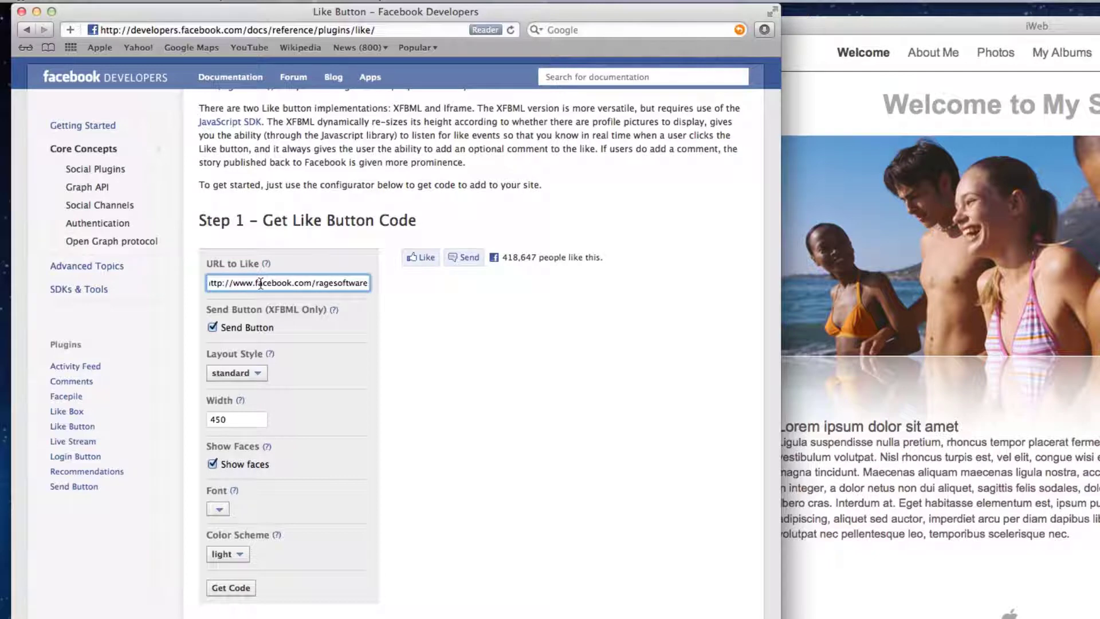
{"action": "left_click", "coordinate": [212, 327]}
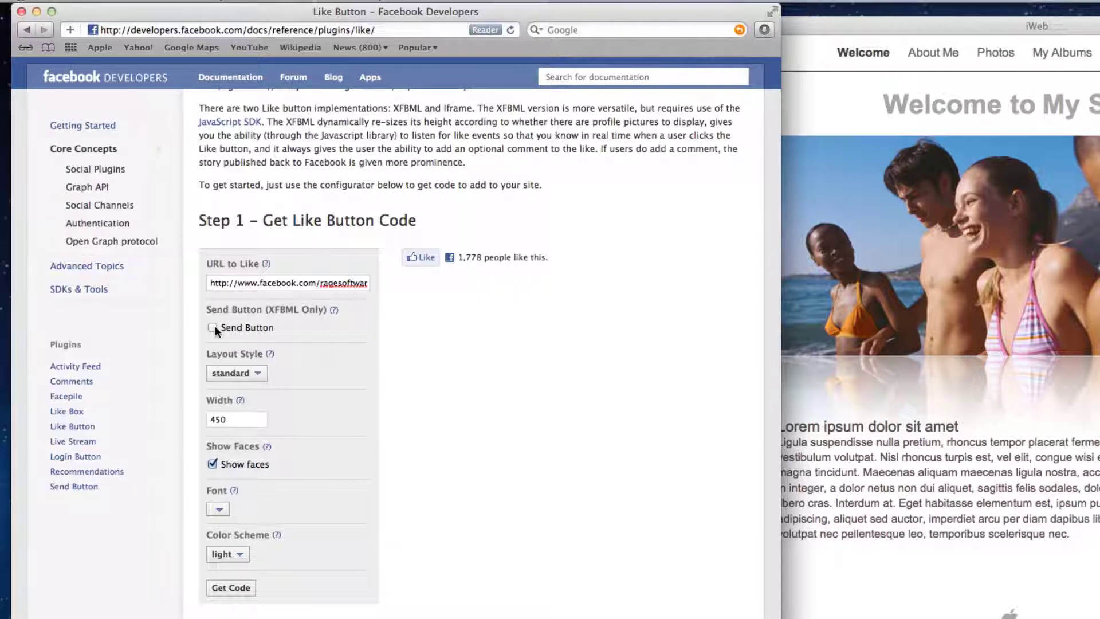
Set the Like button layout style to button_count, keeping the light colour scheme
{"action": "left_click", "coordinate": [258, 375]}
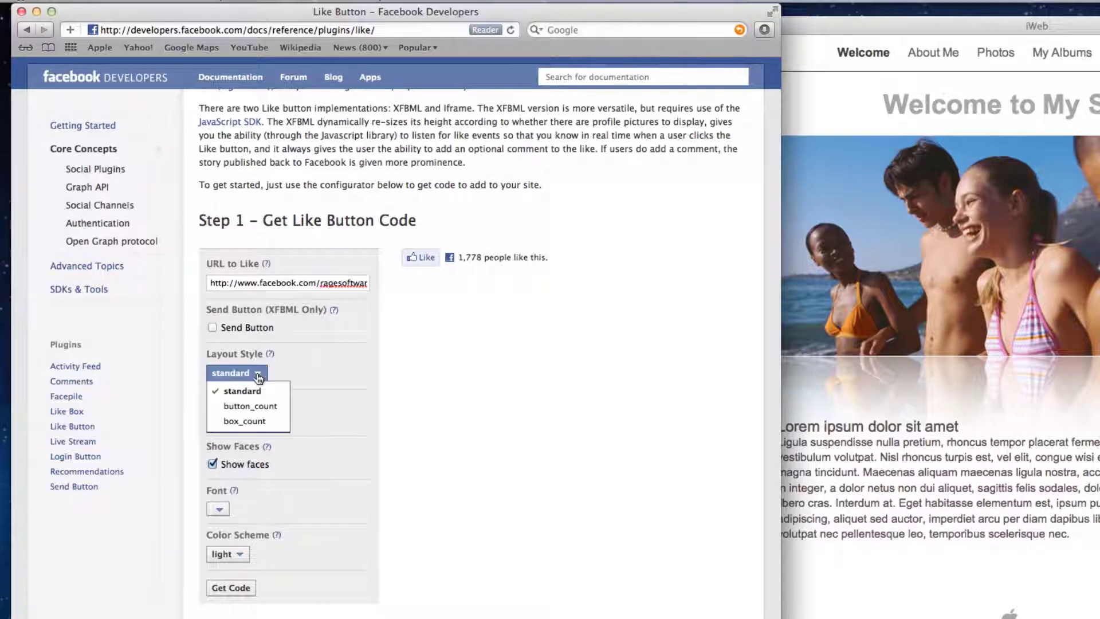
{"action": "left_click", "coordinate": [251, 407]}
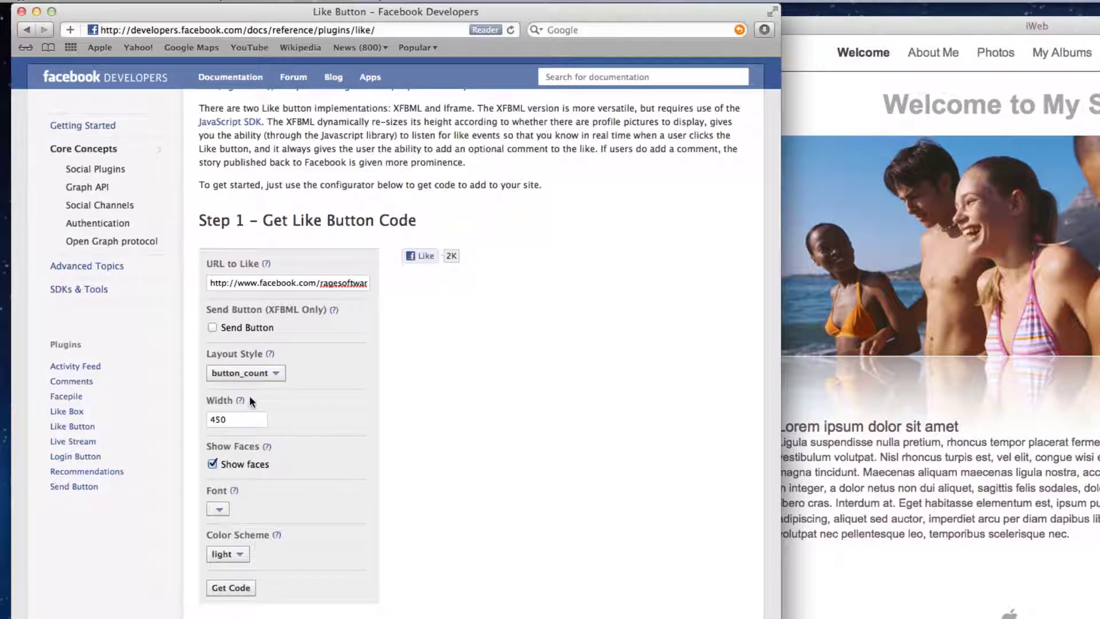
{"action": "left_click", "coordinate": [266, 373]}
{"action": "left_click", "coordinate": [253, 420]}
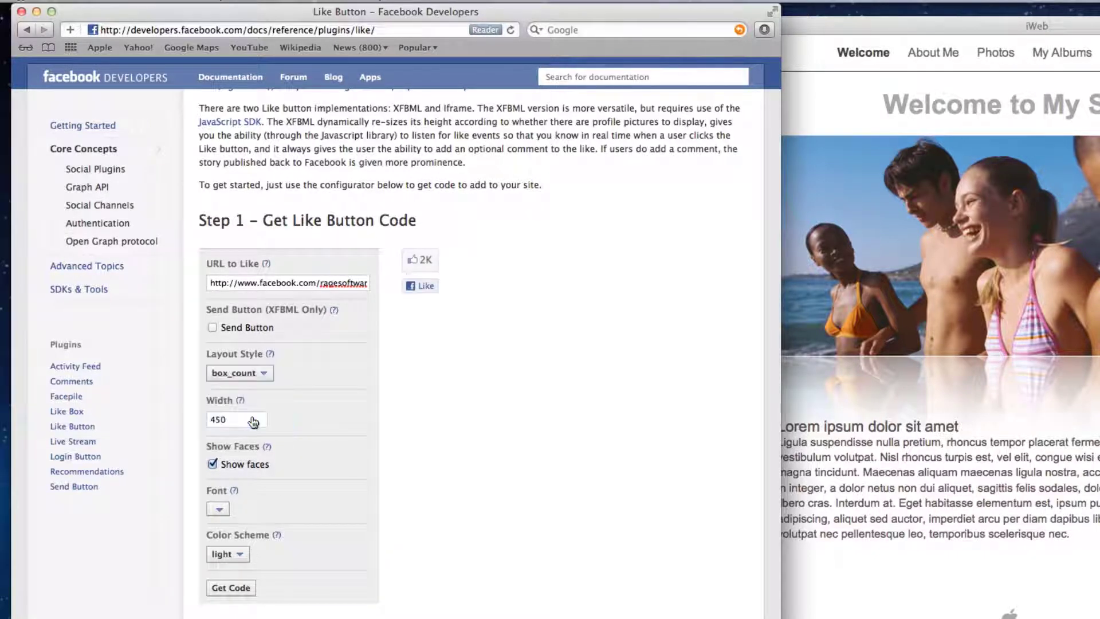
{"action": "left_click", "coordinate": [252, 373]}
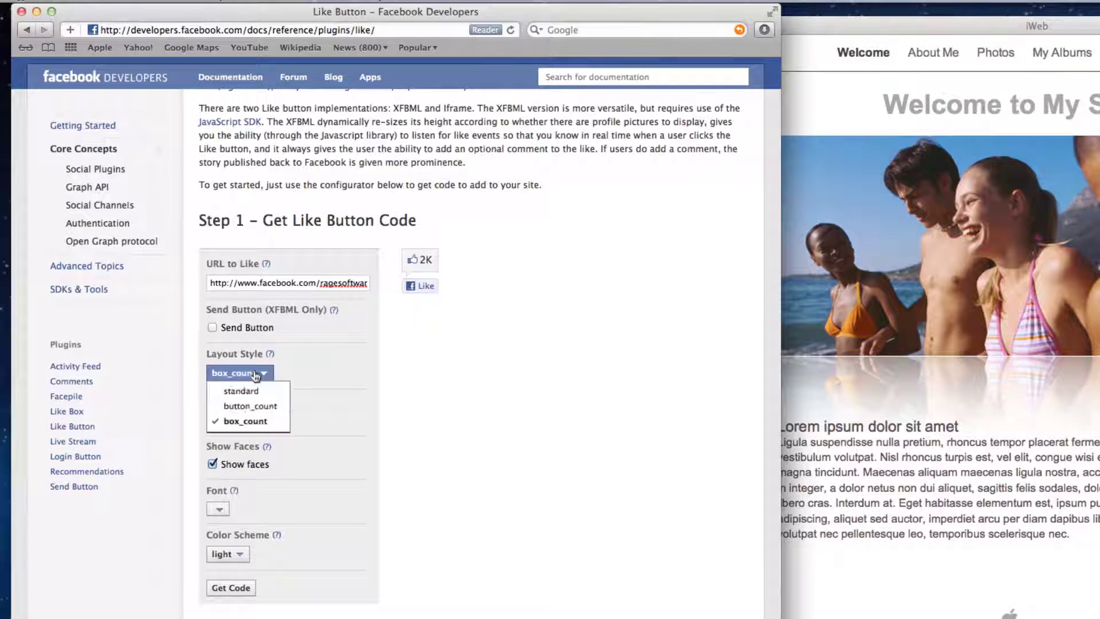
{"action": "left_click", "coordinate": [244, 407]}
{"action": "left_click", "coordinate": [242, 419]}
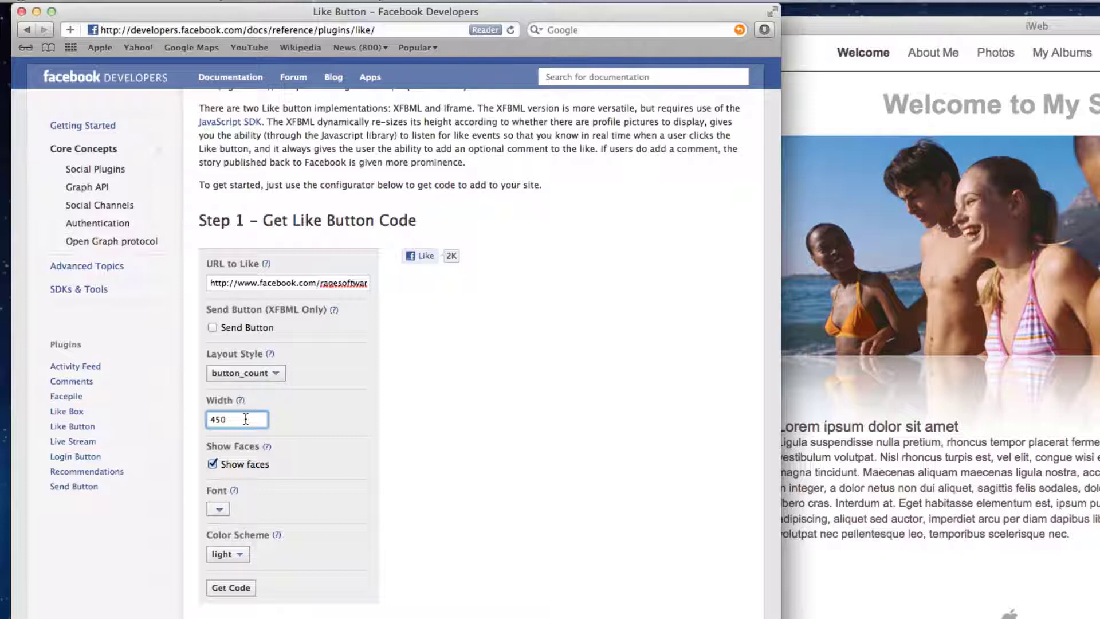
{"action": "left_click", "coordinate": [213, 465]}
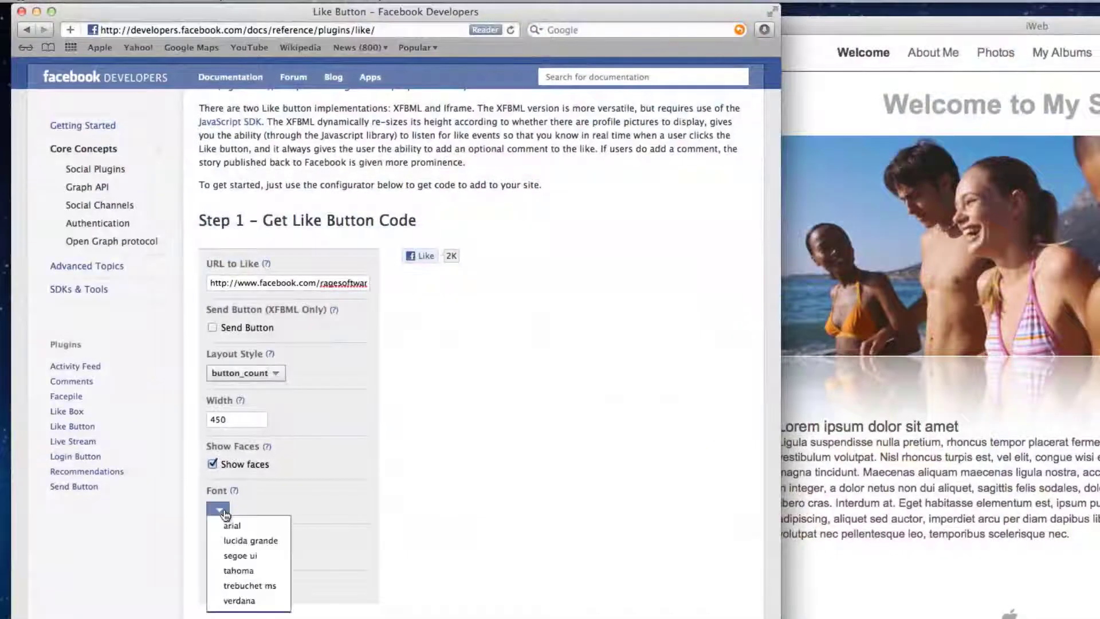
{"action": "left_click", "coordinate": [239, 555]}
{"action": "left_click", "coordinate": [240, 557]}
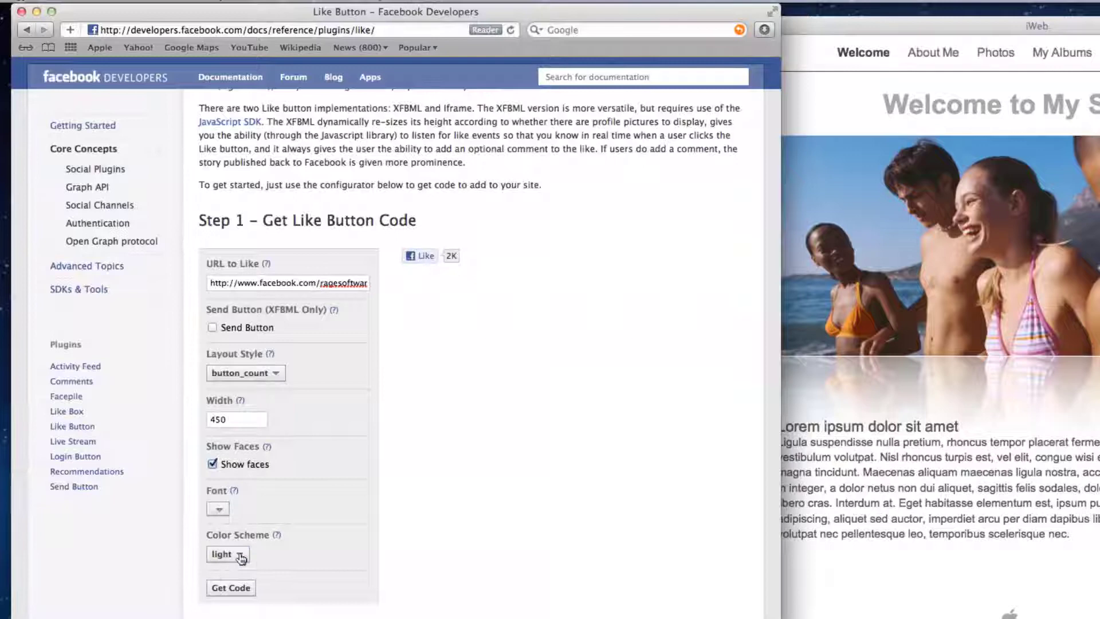
Generate the Like button code and copy the iframe embed code
{"action": "left_click", "coordinate": [230, 588]}
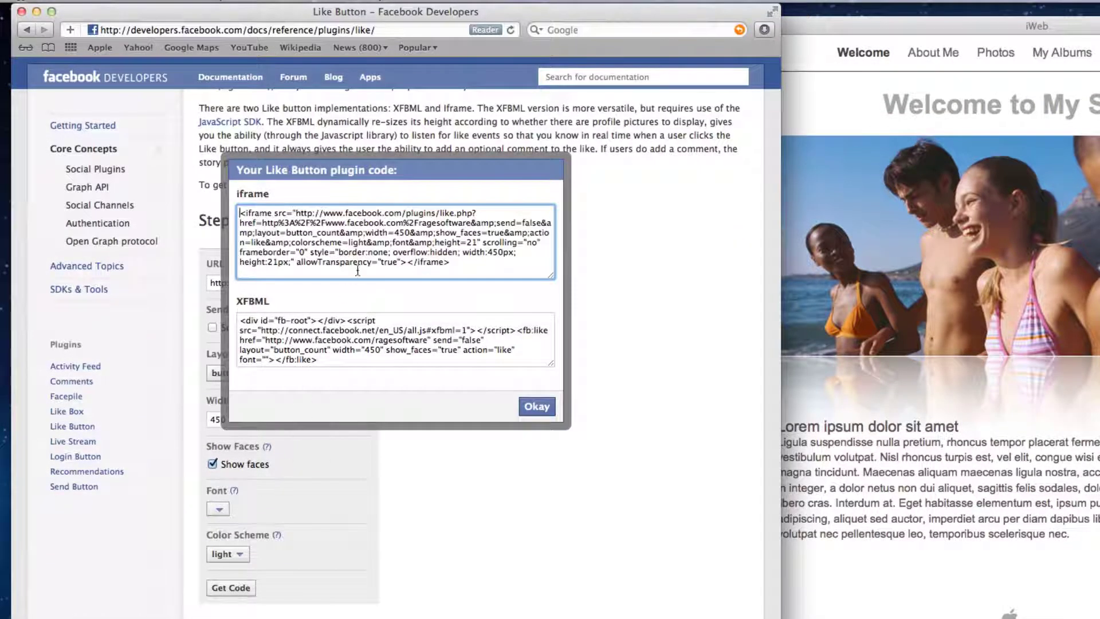
{"action": "left_click", "coordinate": [358, 272]}
{"action": "right_click", "coordinate": [359, 235]}
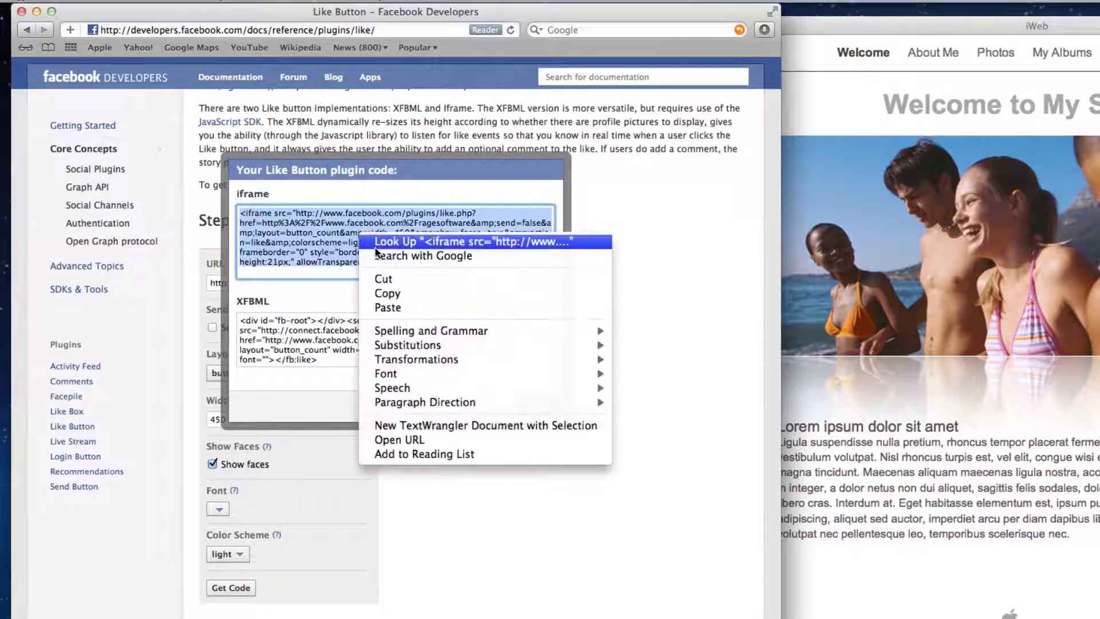
{"action": "left_click", "coordinate": [404, 294]}
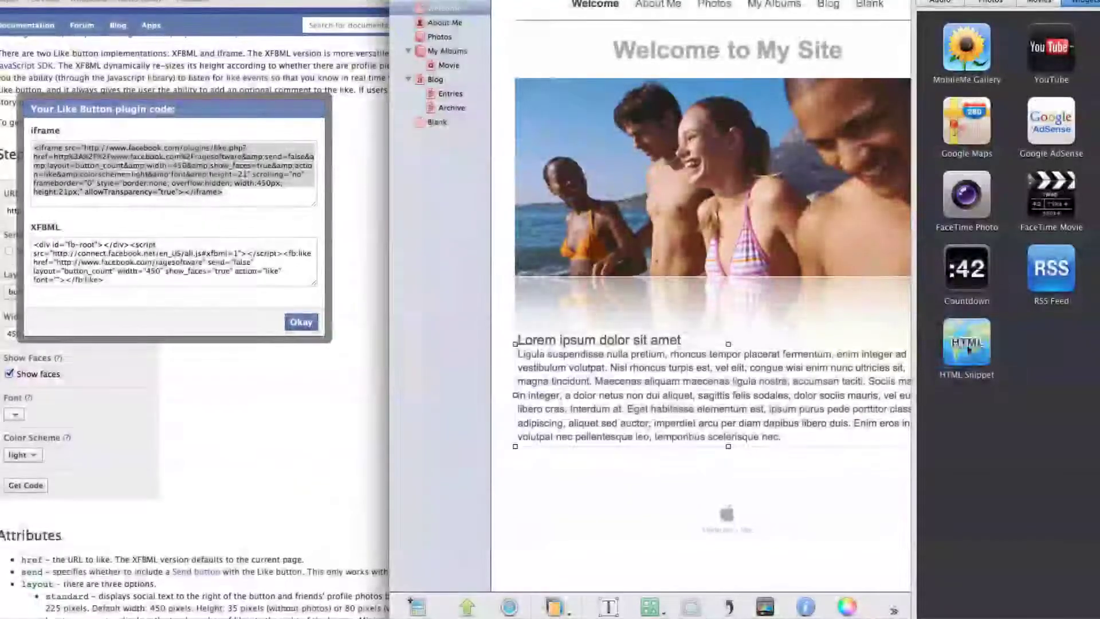
Drop an HTML Snippet on the Welcome page, paste in the Facebook iframe code, and apply it
{"action": "left_click_drag", "start_coordinate": [962, 345], "coordinate": [763, 434]}
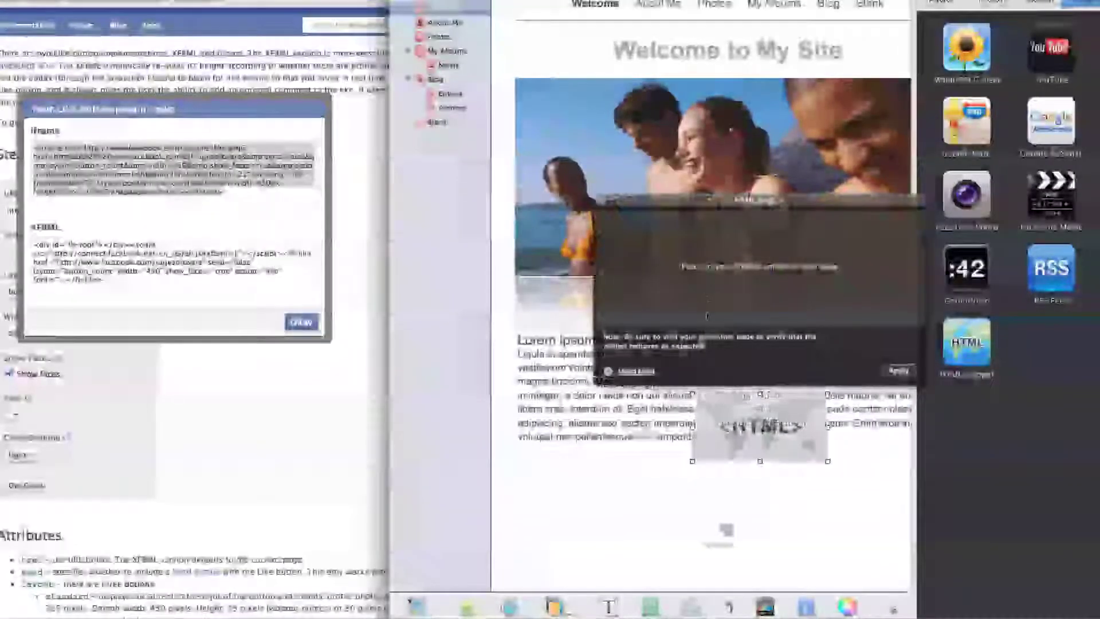
{"action": "right_click", "coordinate": [694, 253]}
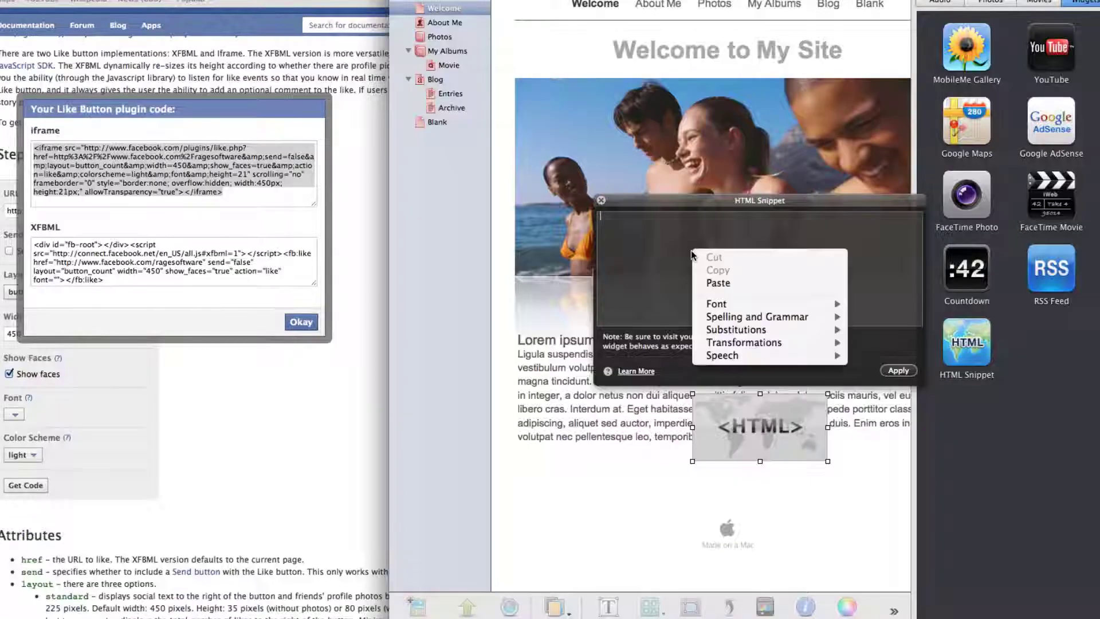
{"action": "left_click", "coordinate": [726, 285]}
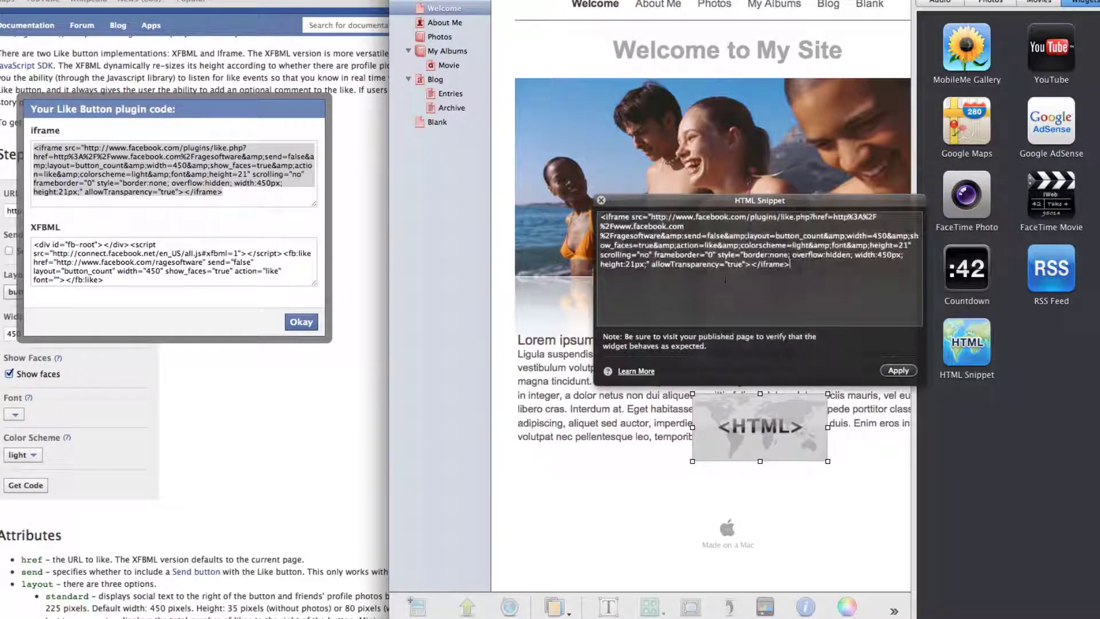
{"action": "left_click", "coordinate": [894, 372]}
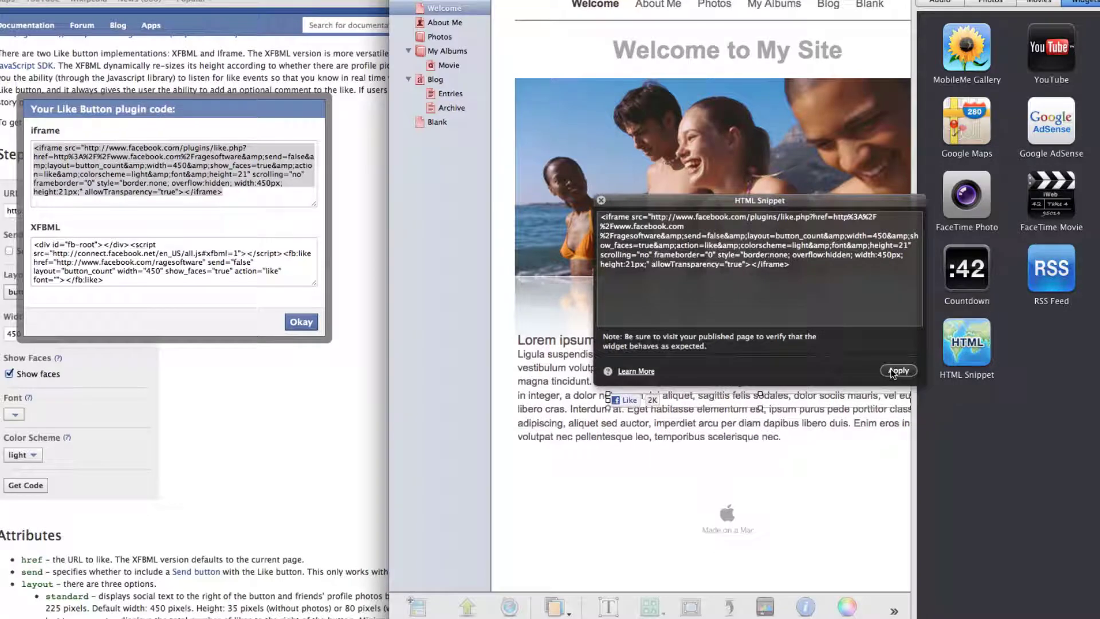
{"action": "left_click", "coordinate": [602, 201]}
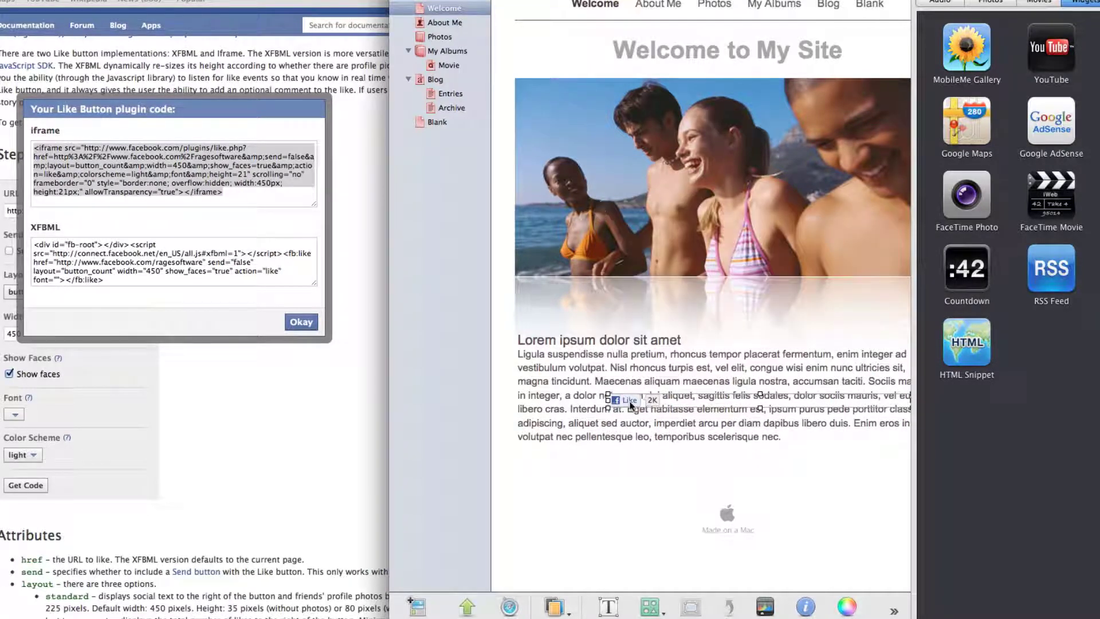
Move the Like button just under the Lorem ipsum paragraph and deselect it
{"action": "left_click_drag", "start_coordinate": [609, 457], "coordinate": [544, 457]}
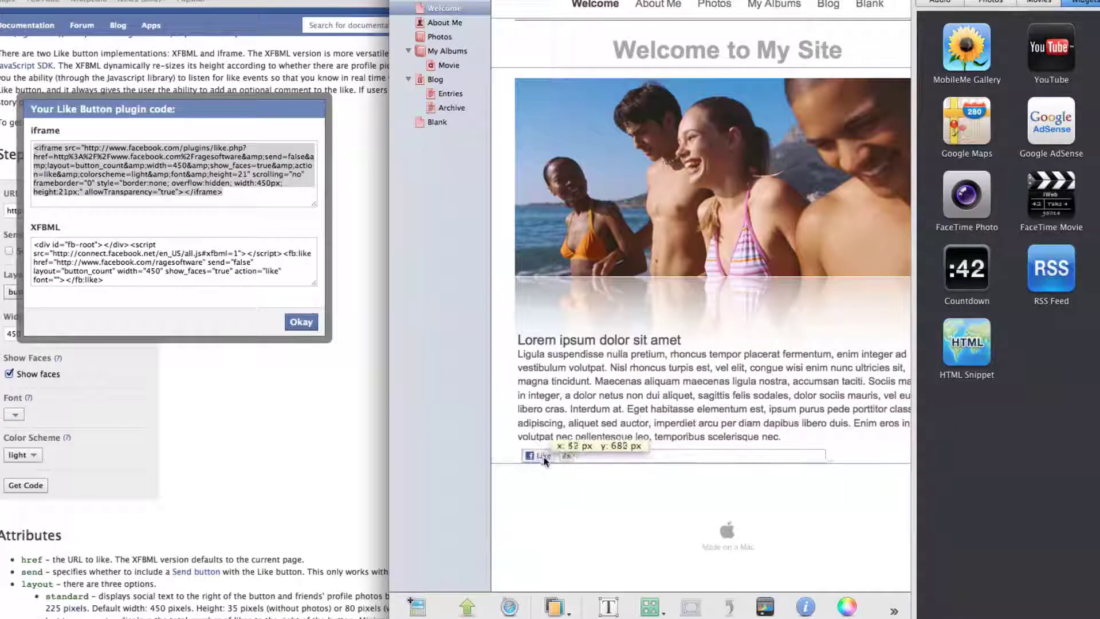
{"action": "left_click", "coordinate": [553, 499]}
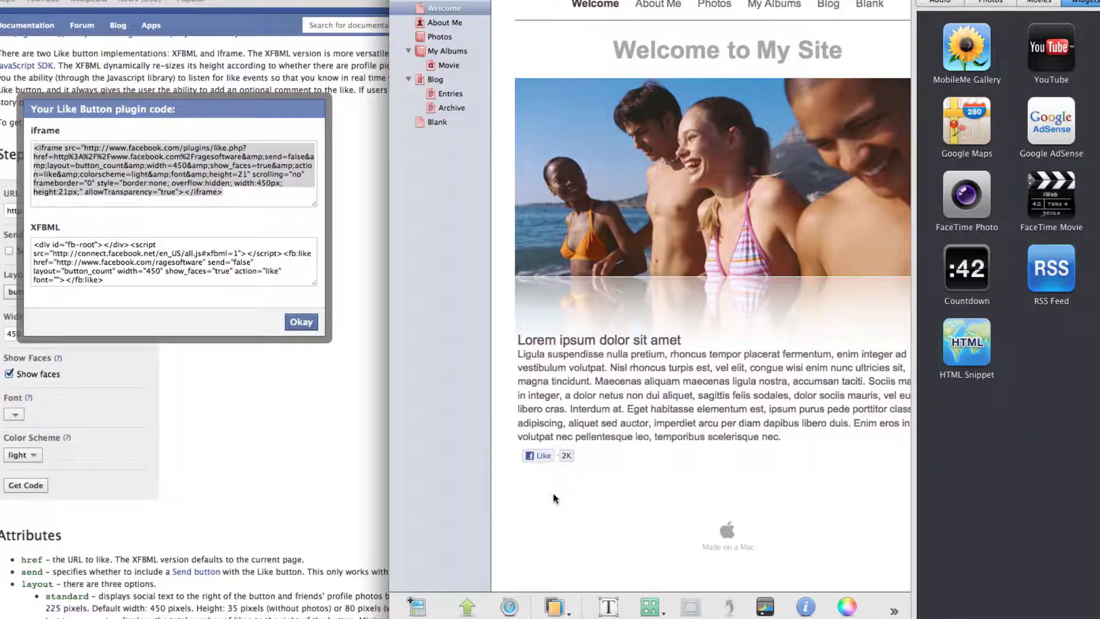